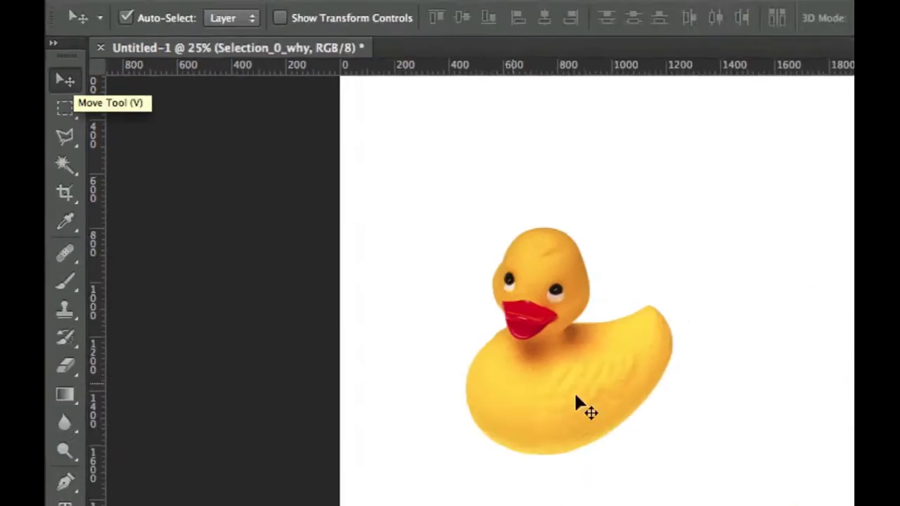
Alt-drag the rubber duck twice to make two copies, one to the right and one below.
key(alt)
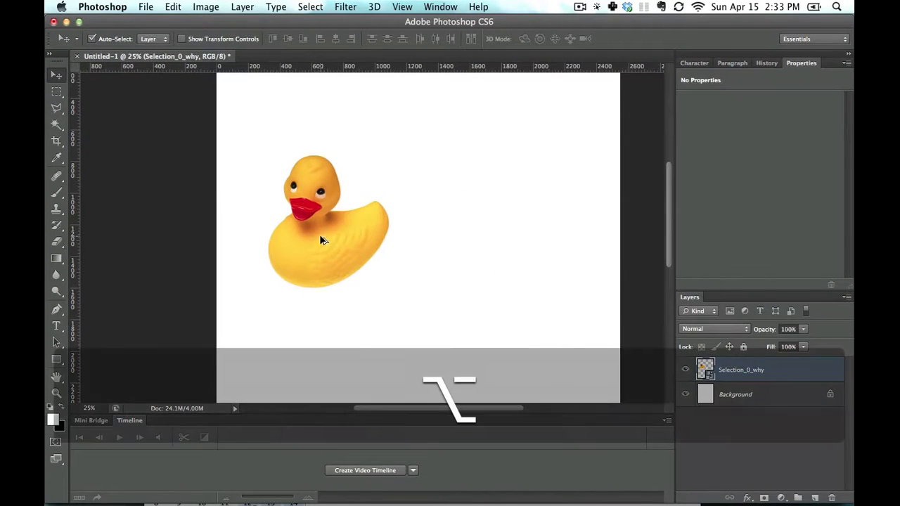
drag(320, 240, 480, 240)
drag(279, 250, 346, 345)
Zoom out, move the third duck below the others and adjust the top-left duck.
key(super+minus)
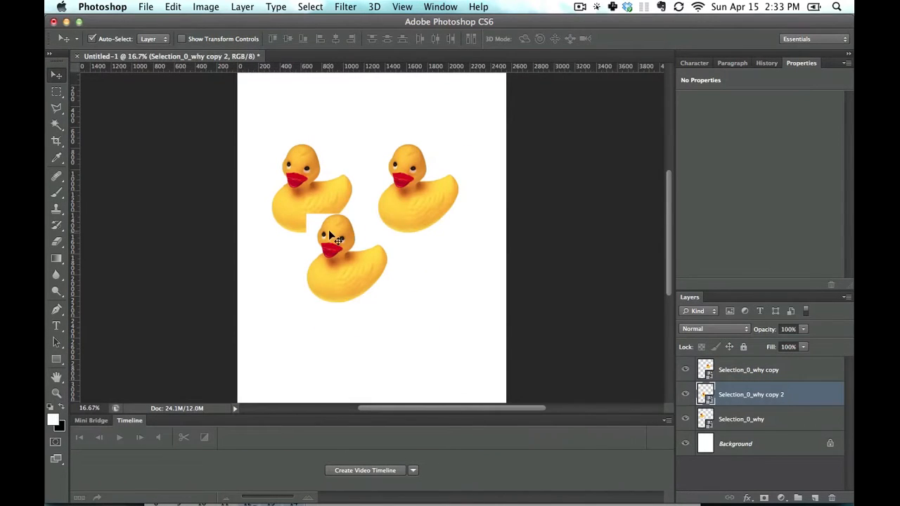
drag(328, 229, 312, 271)
mouse_move(316, 200)
mouse_down()
mouse_move(328, 151)
mouse_move(303, 193)
mouse_move(414, 198)
mouse_move(385, 266)
mouse_move(374, 260)
mouse_move(354, 115)
mouse_move(353, 201)
mouse_move(324, 204)
mouse_move(405, 202)
mouse_move(314, 211)
mouse_move(371, 138)
mouse_move(319, 188)
mouse_up()
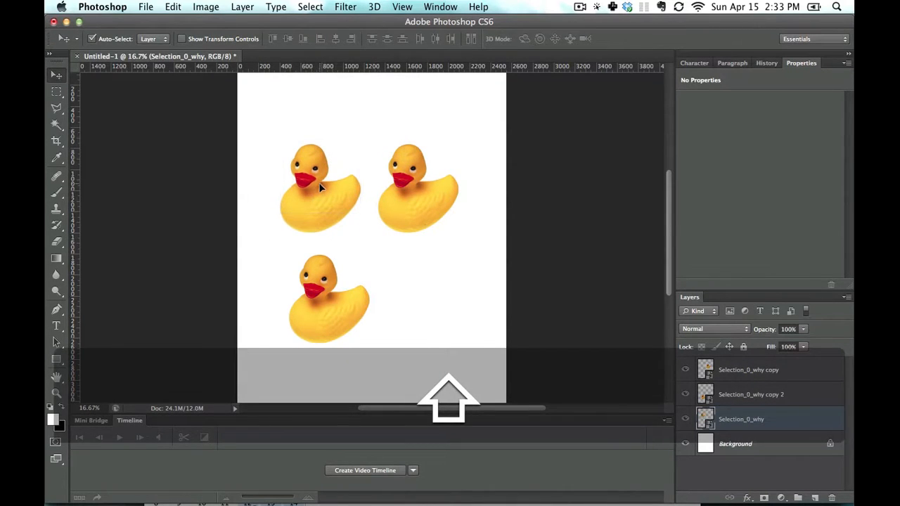
Fill the Background layer with black and raise the top-left duck slightly.
click(755, 442)
key(super+BackSpace)
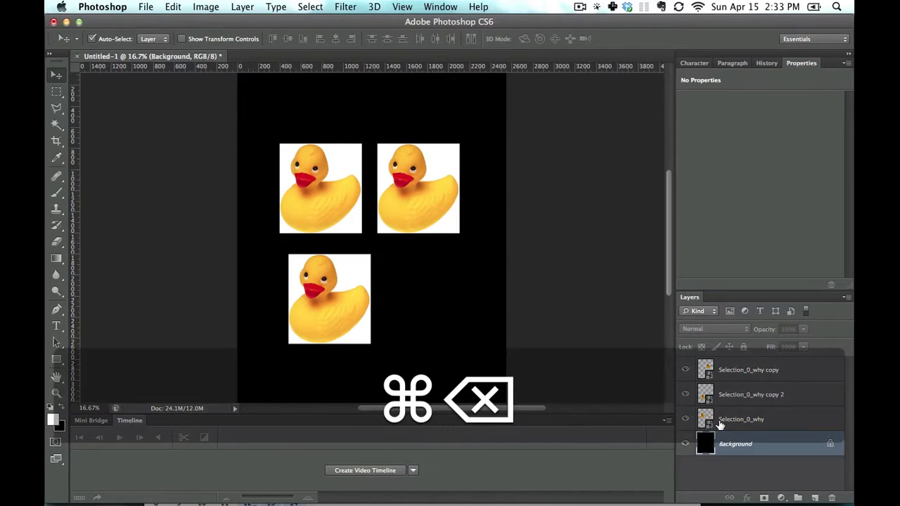
drag(339, 190, 413, 292)
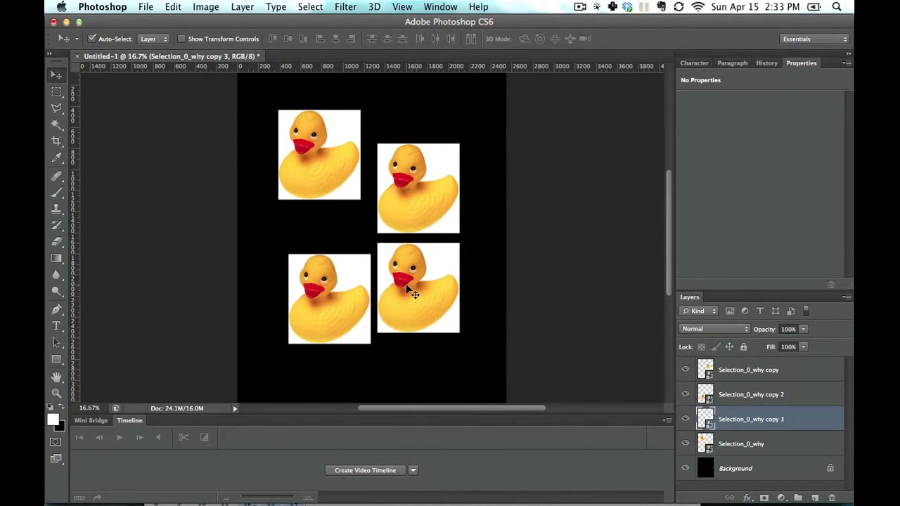
Line the lower-left duck up beneath the top-left duck.
click(338, 261)
drag(339, 261, 335, 314)
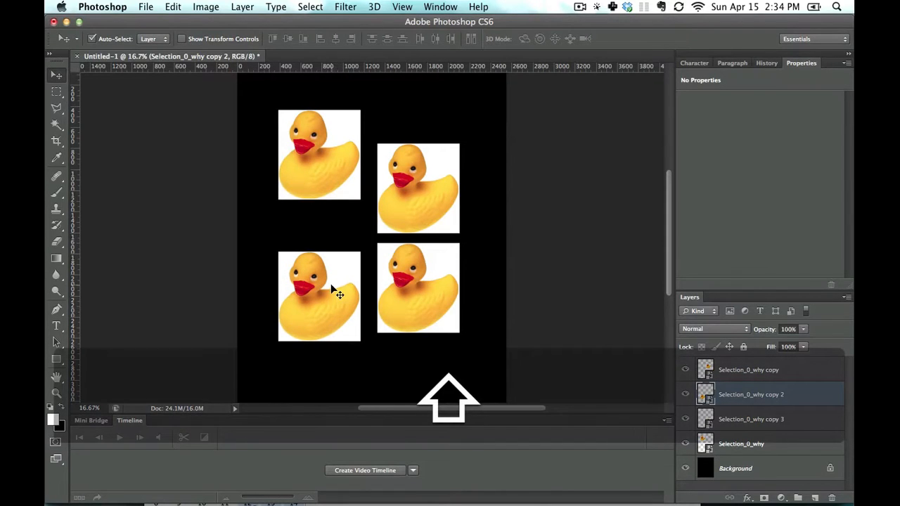
click(330, 282)
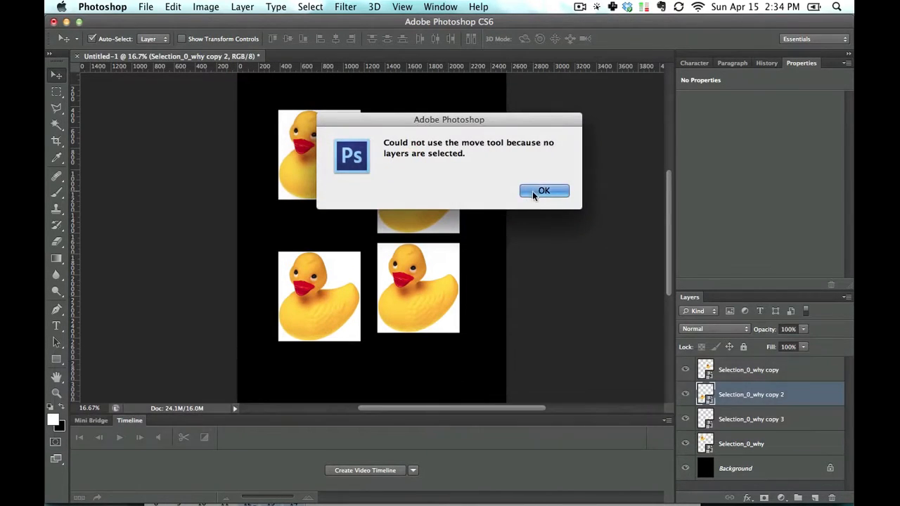
Dismiss the warning, select three duck layers and move them together, then deselect.
click(532, 191)
click(428, 270)
shift+click(430, 202)
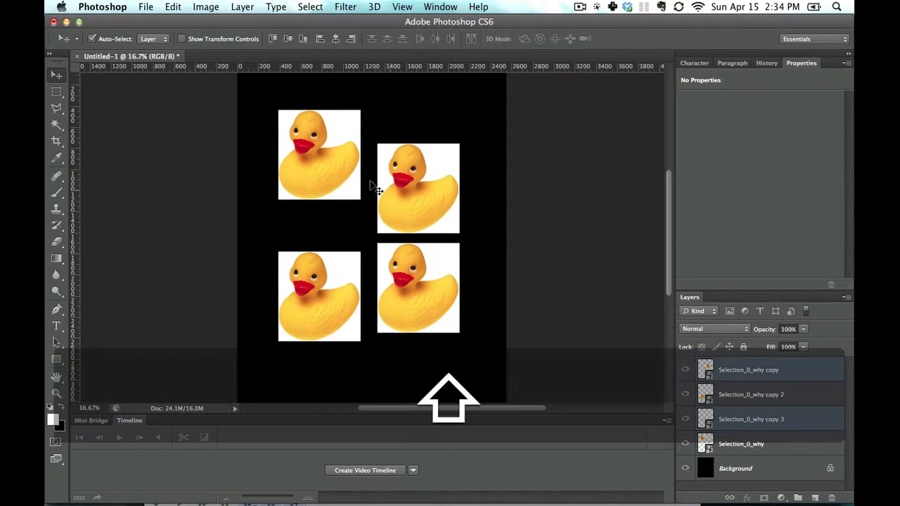
shift+click(348, 177)
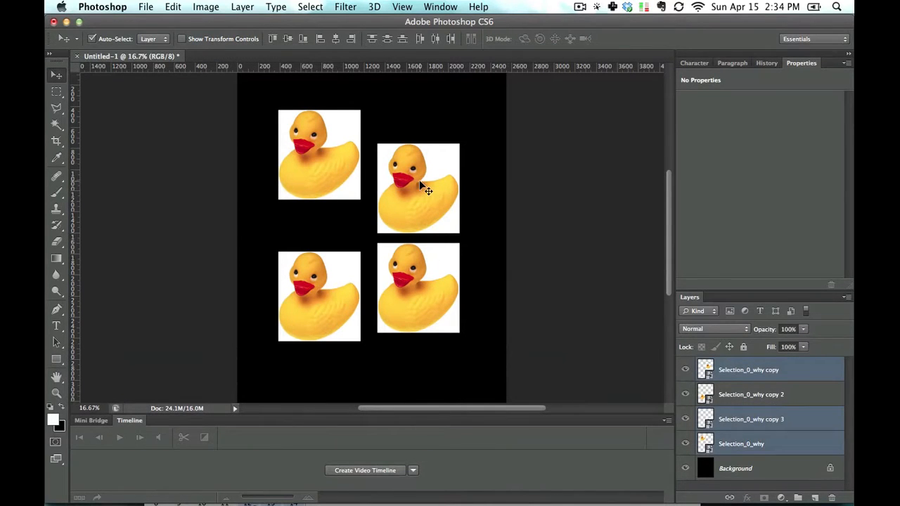
drag(421, 184, 423, 236)
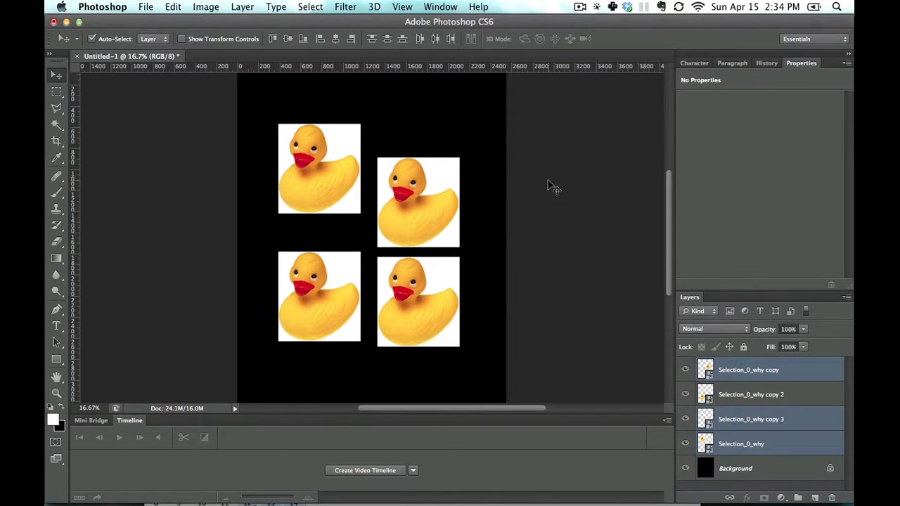
click(458, 127)
Pick the Selection_0_why copy layer from the stack and pile the top ducks onto the lower-right duck.
right_click(413, 197)
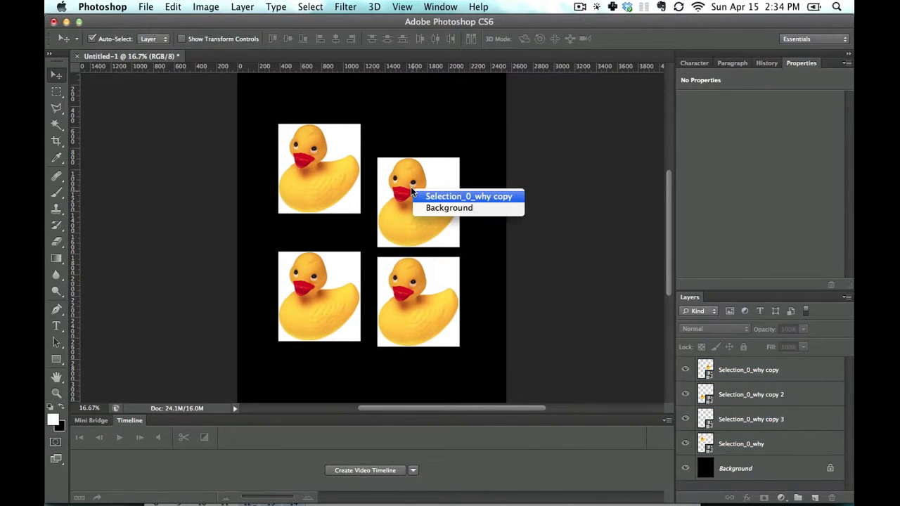
click(428, 197)
drag(432, 225, 443, 297)
drag(344, 191, 461, 279)
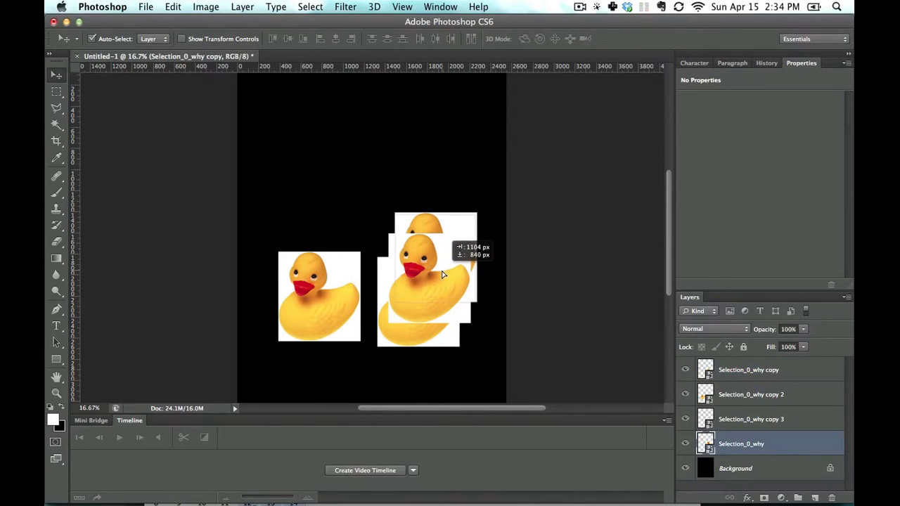
right_click(431, 276)
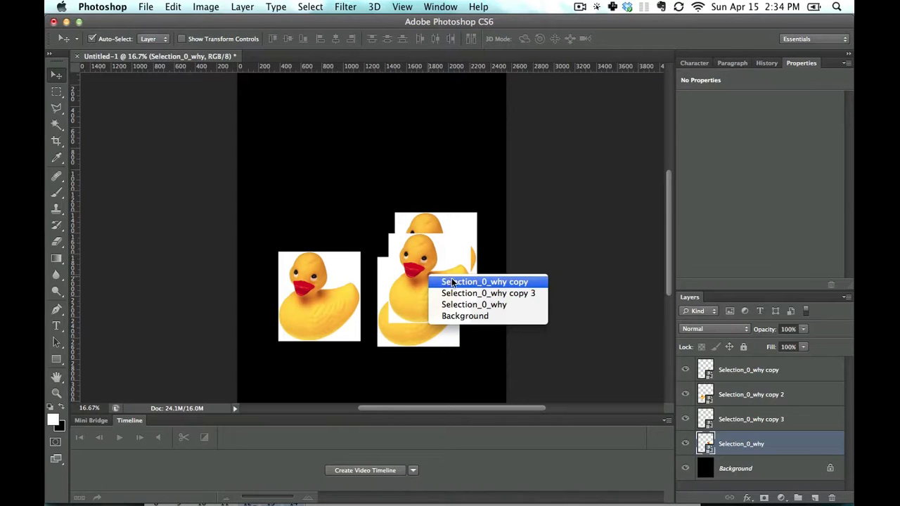
click(471, 303)
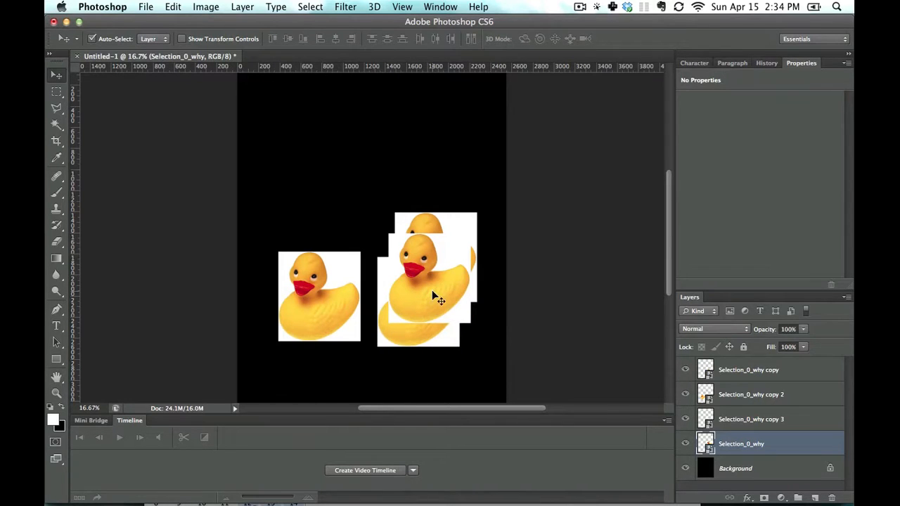
drag(434, 291, 410, 242)
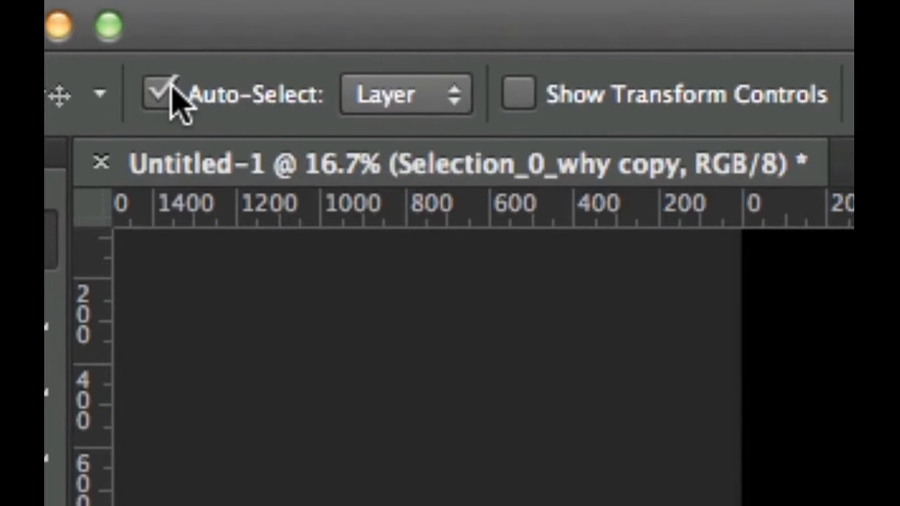
Turn off Auto-Select and move the Selection_0_why duck up to the top.
click(163, 93)
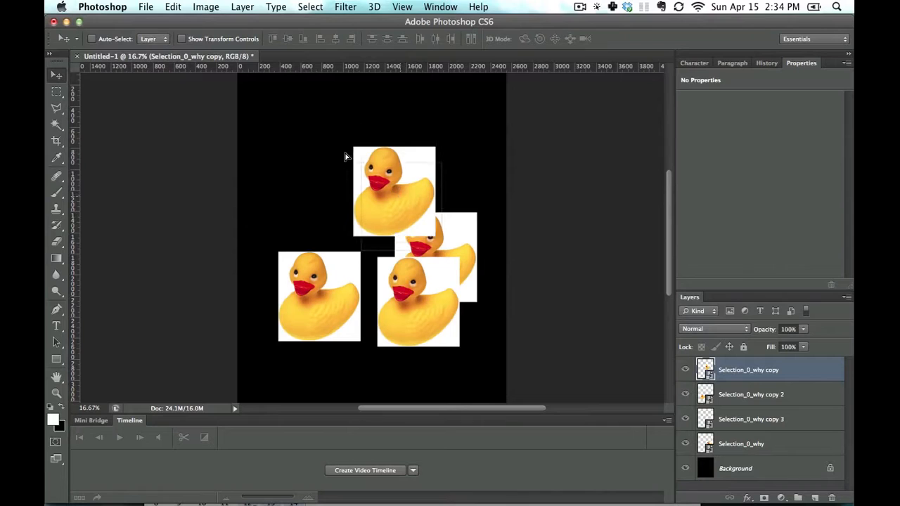
drag(344, 154, 372, 161)
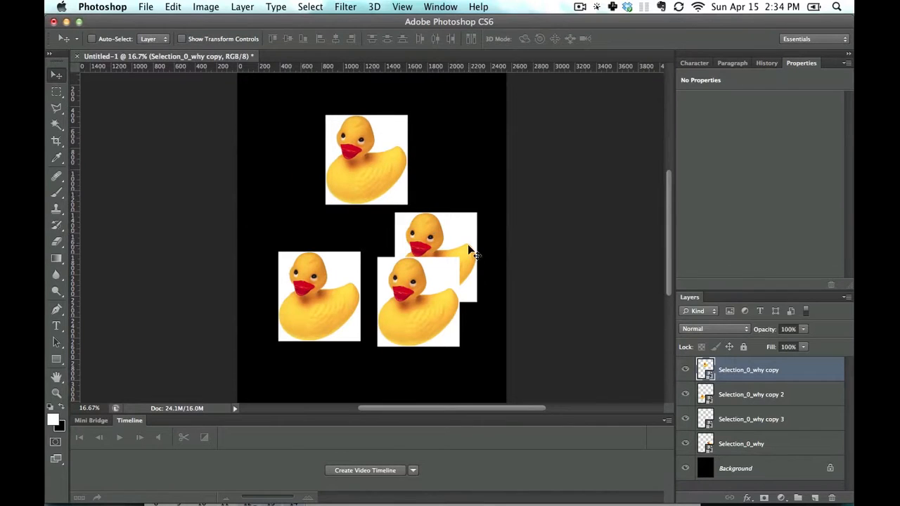
drag(464, 252, 455, 282)
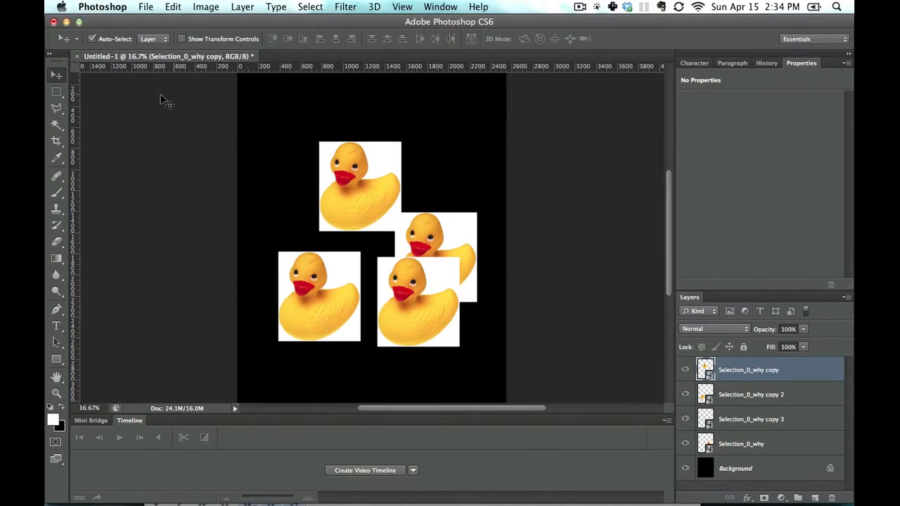
drag(436, 239, 425, 129)
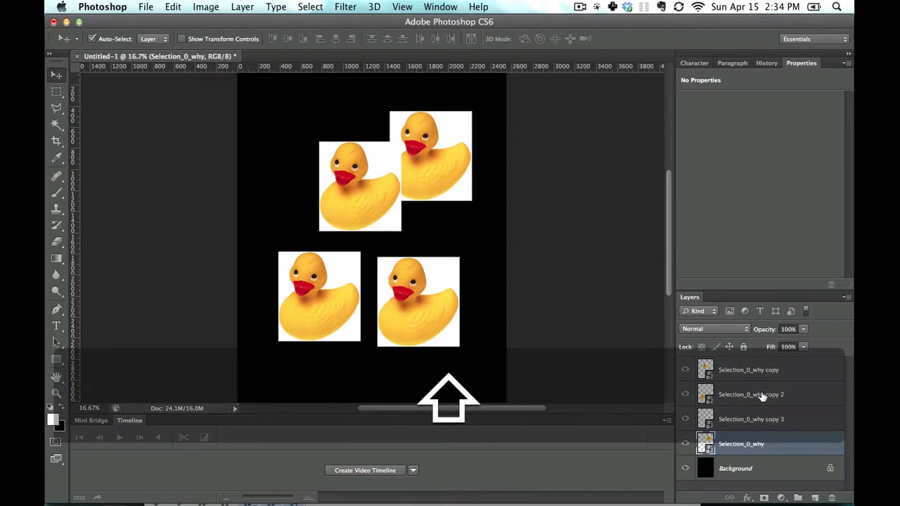
Group three duck layers into Group 1 and move them with Auto-Select set to Group.
shift+click(759, 394)
key(super+g)
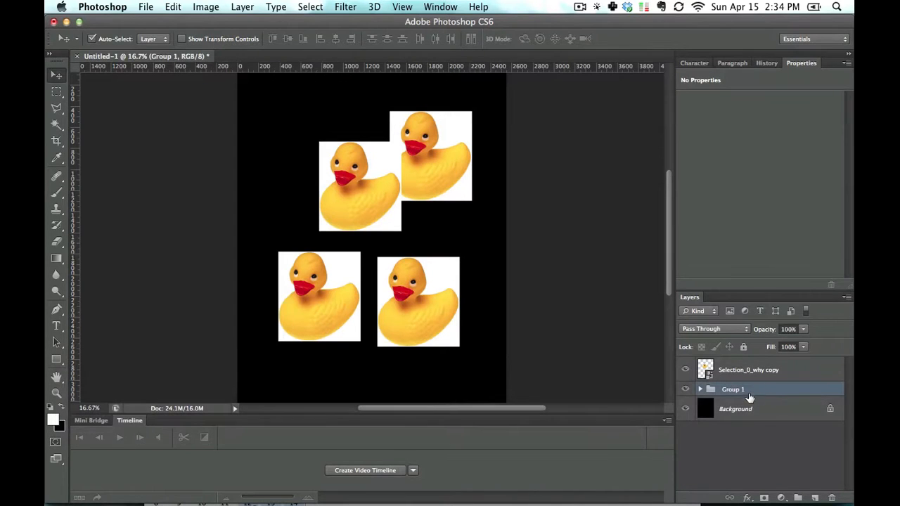
click(157, 40)
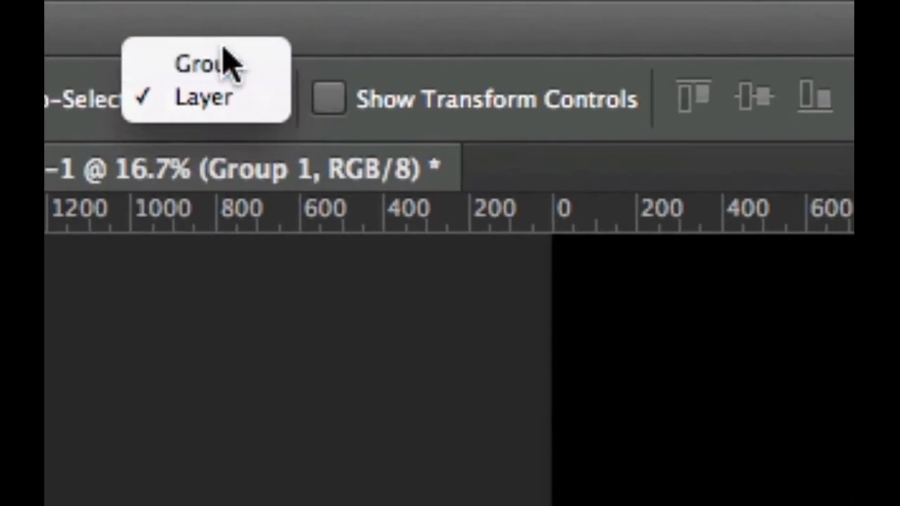
click(157, 29)
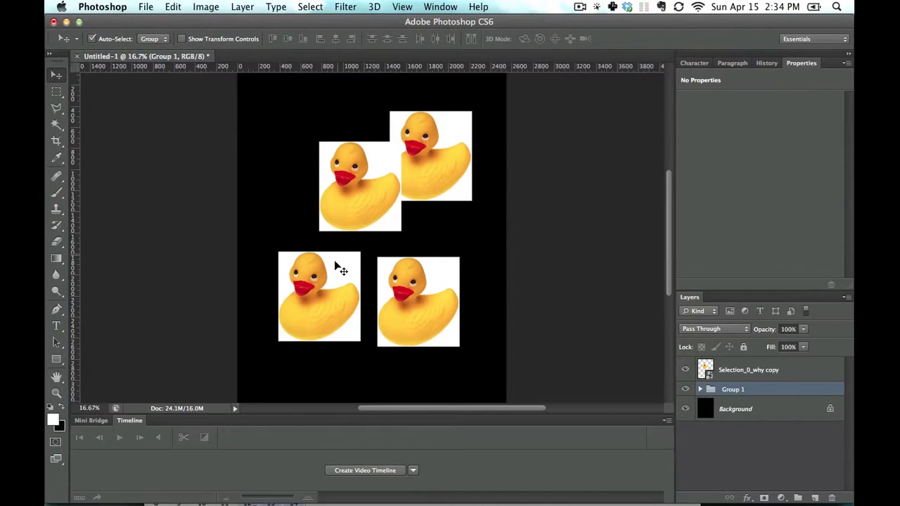
drag(302, 307, 321, 289)
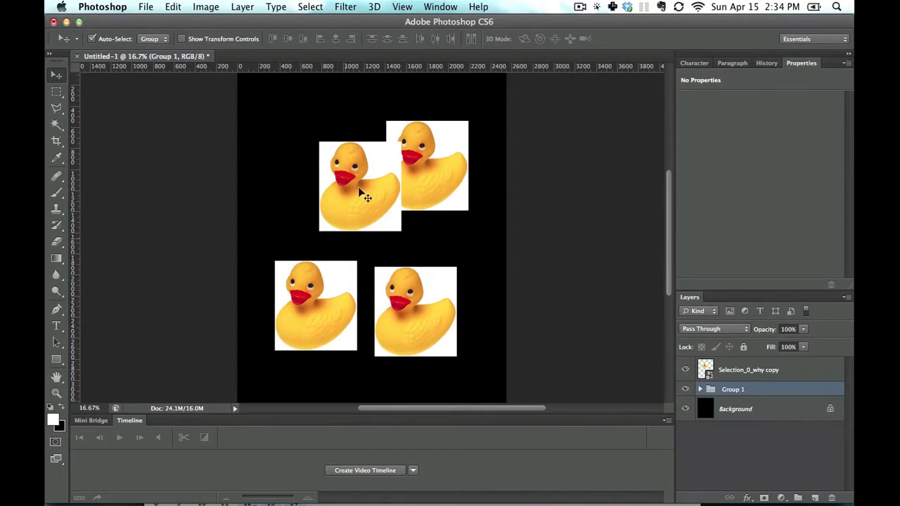
Move the separate top duck up-left, set Auto-Select back to Layer, and reposition the top-right duck.
drag(323, 158, 275, 127)
click(149, 39)
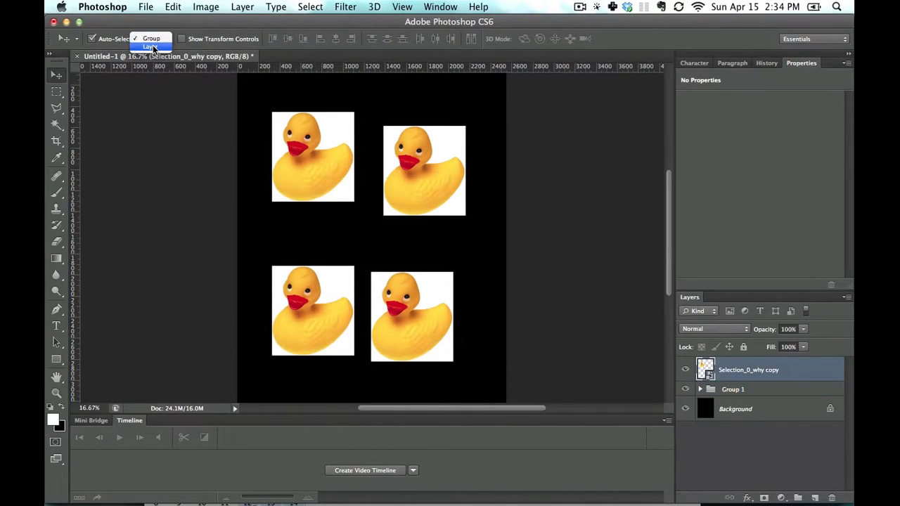
click(150, 51)
drag(389, 167, 376, 147)
With Auto-Select on Group, align the top ducks' tops and the right ducks' right edges.
click(163, 42)
click(162, 32)
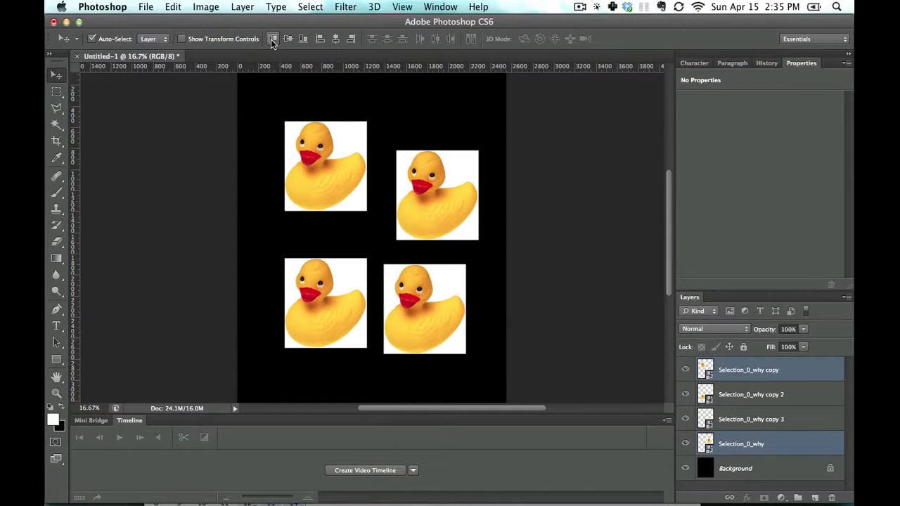
click(148, 40)
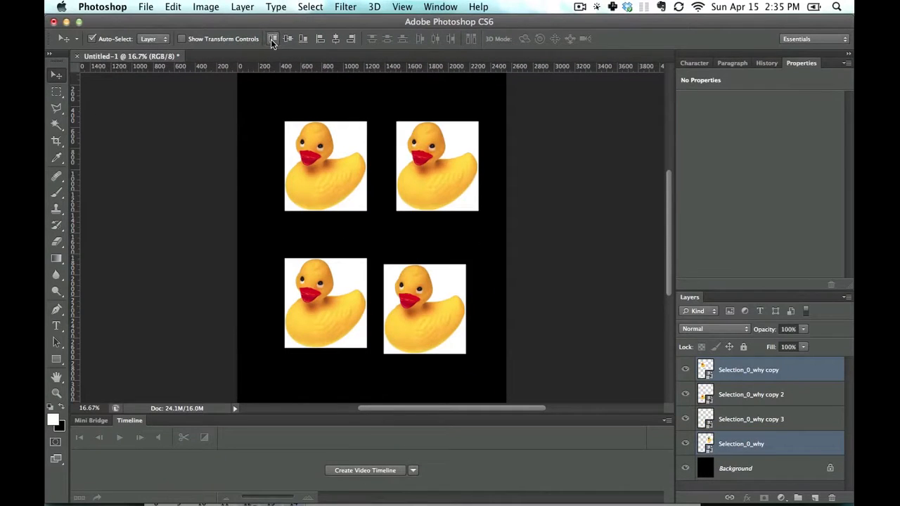
drag(435, 270, 412, 257)
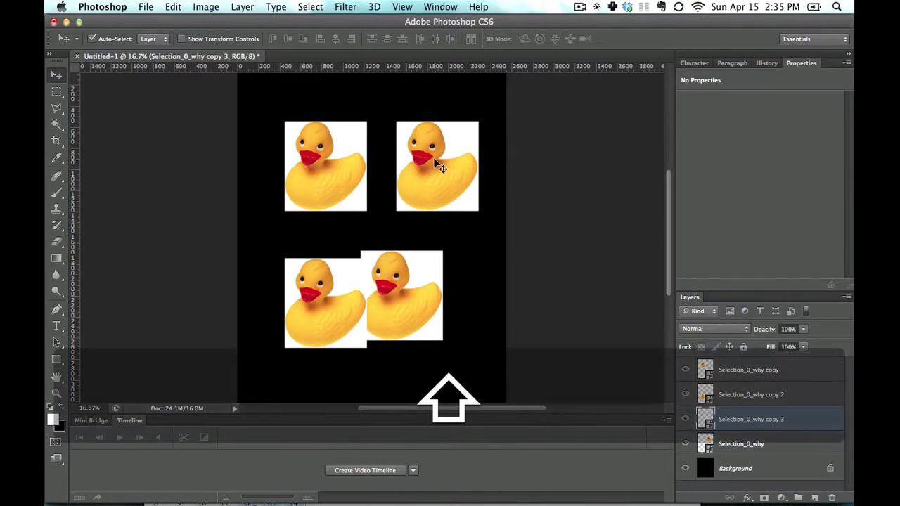
click(350, 40)
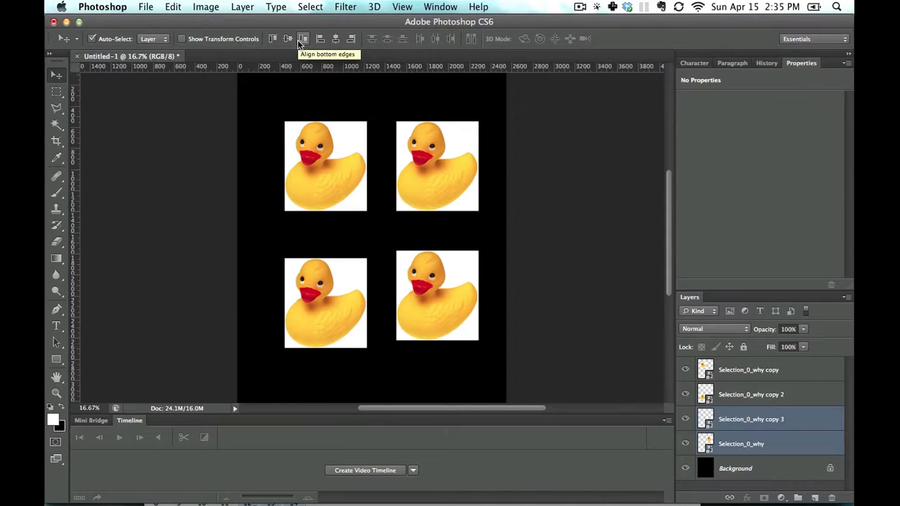
Select three ducks and align them horizontally, then distribute them evenly.
click(413, 90)
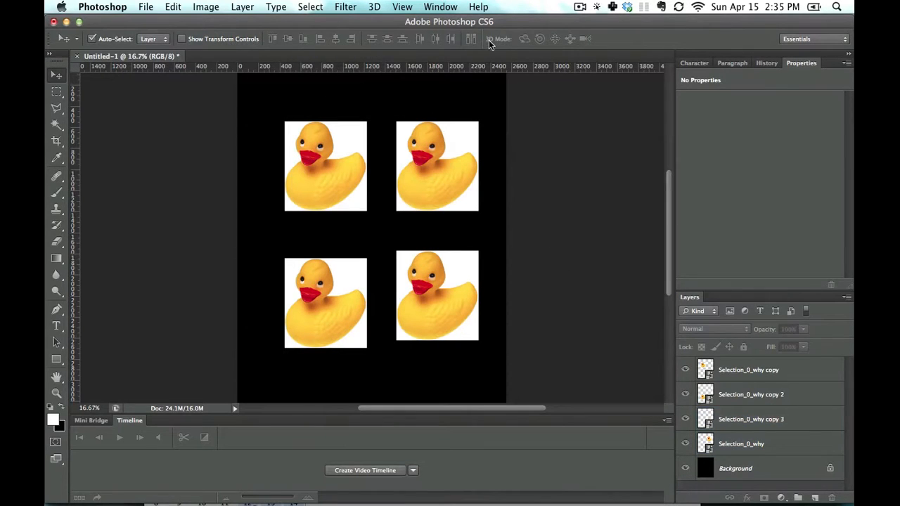
click(347, 169)
shift+click(450, 279)
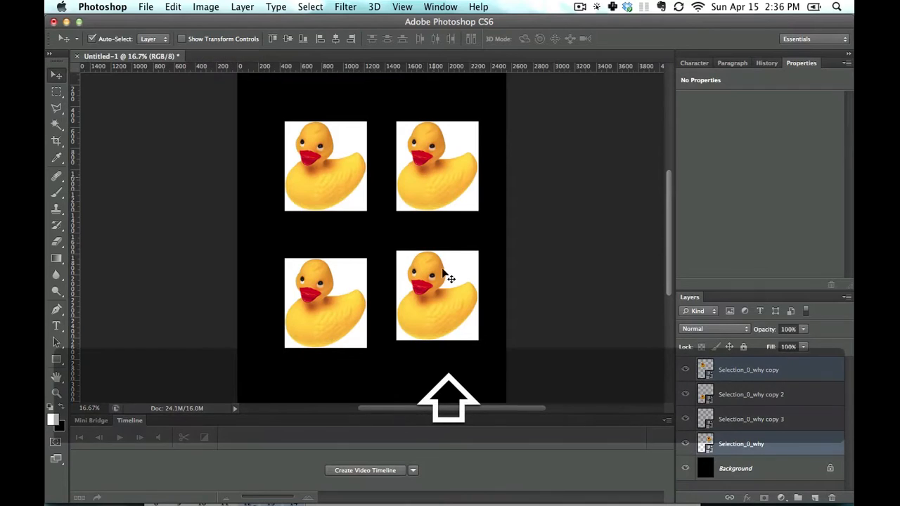
shift+click(443, 294)
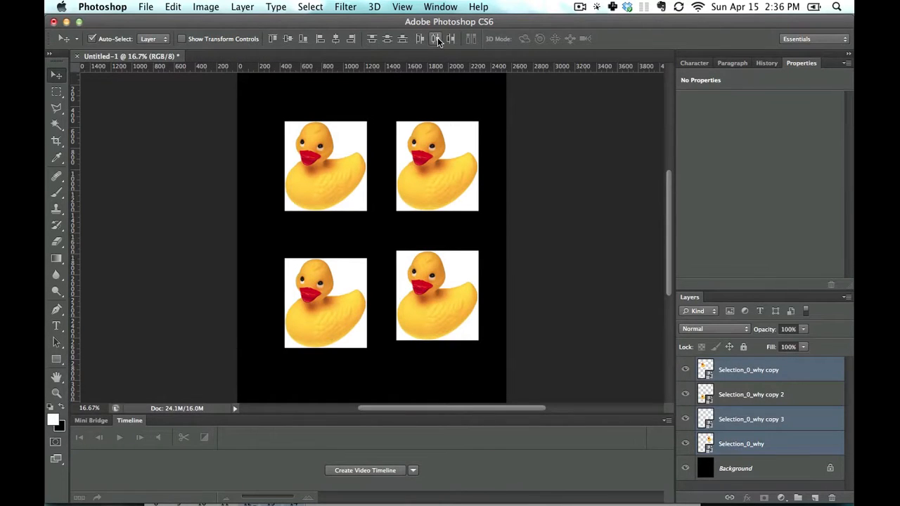
click(438, 39)
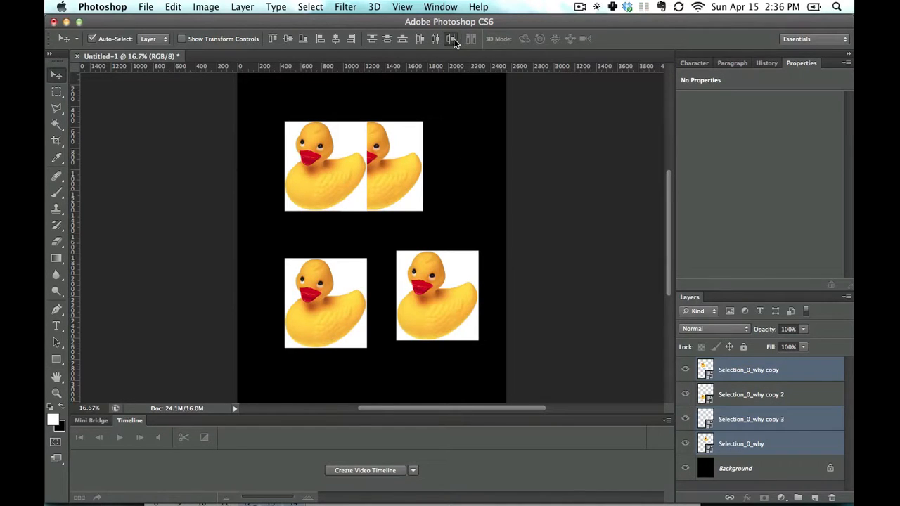
click(403, 40)
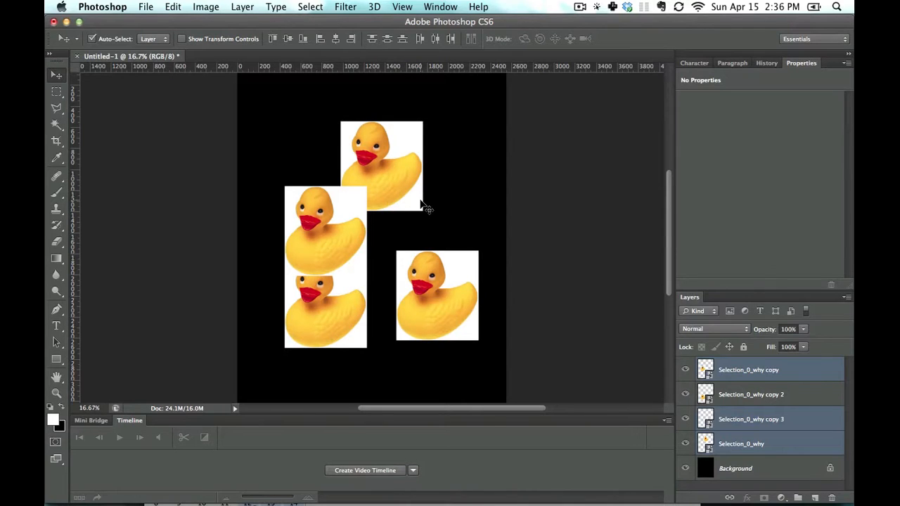
Drag the top-left duck higher and nudge the top-right duck lower and inward.
click(458, 203)
drag(302, 230, 444, 175)
drag(355, 128, 298, 119)
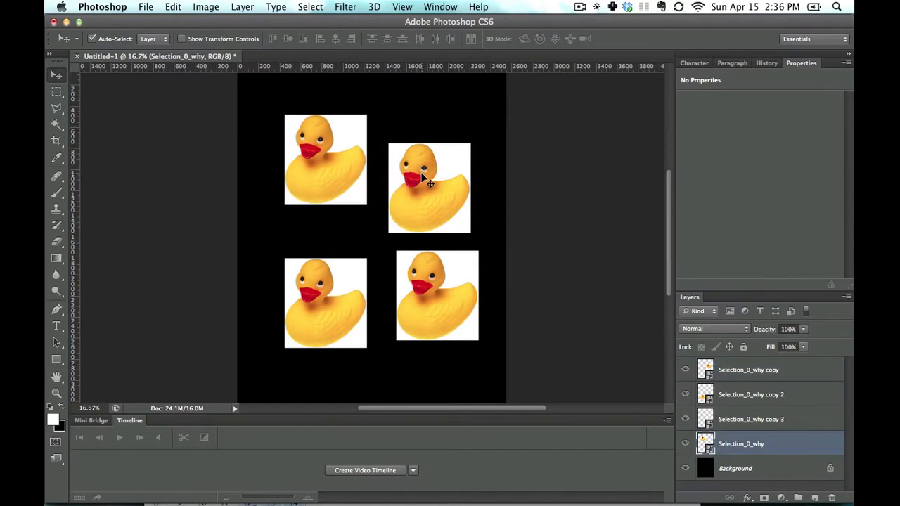
drag(424, 176, 432, 174)
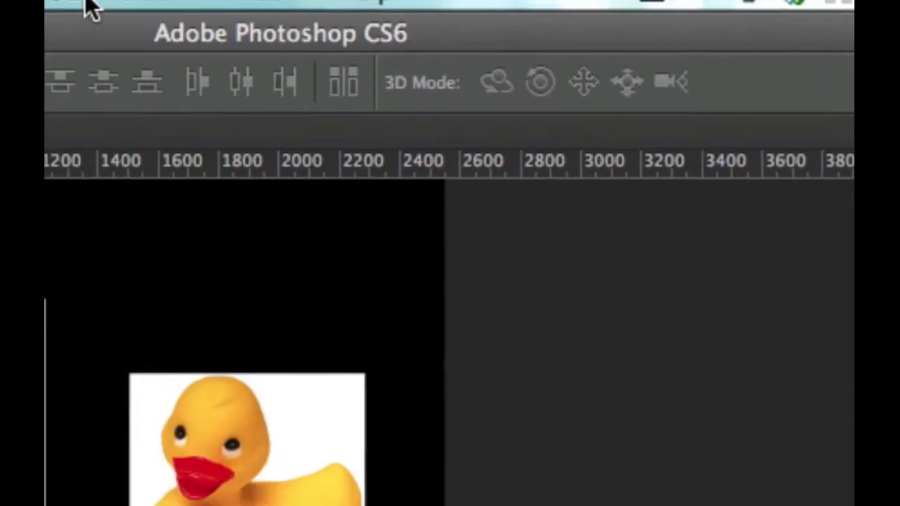
Make the top-right duck layer a 3D Postcard via 3D > New Mesh from Layer.
click(184, 12)
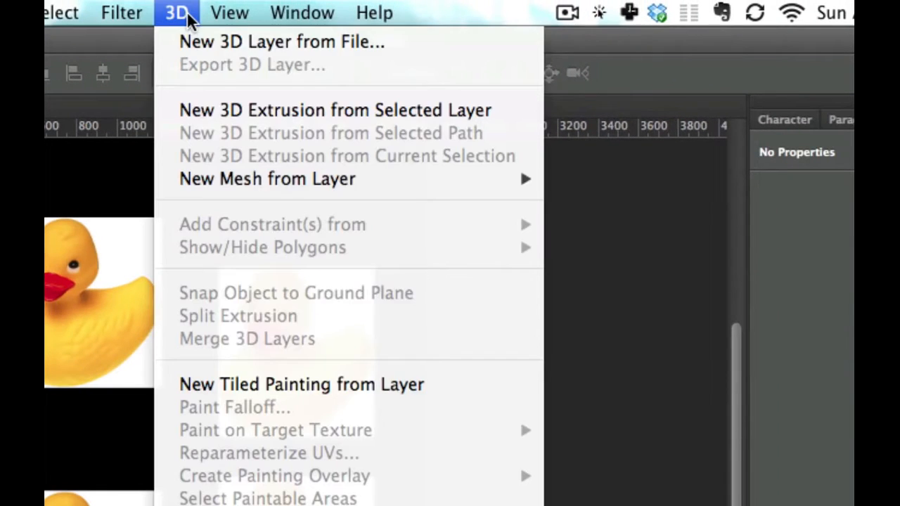
mouse_move(314, 187)
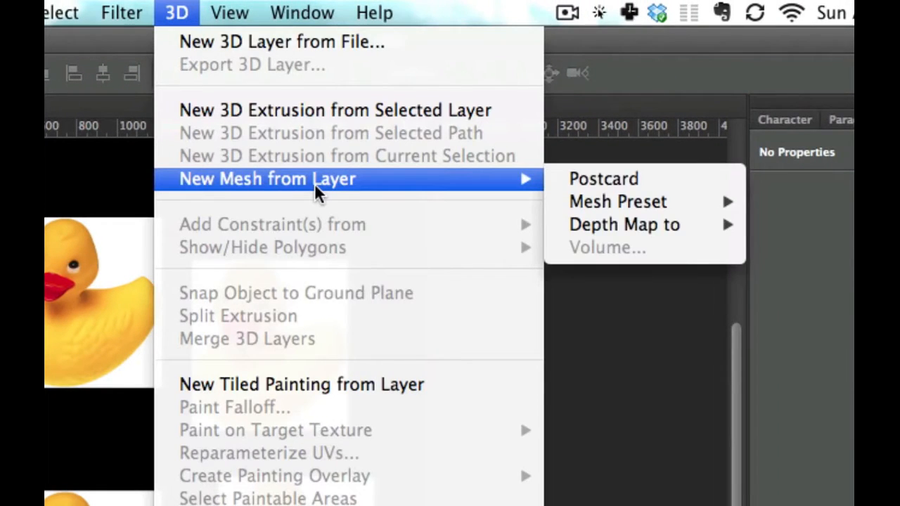
click(623, 182)
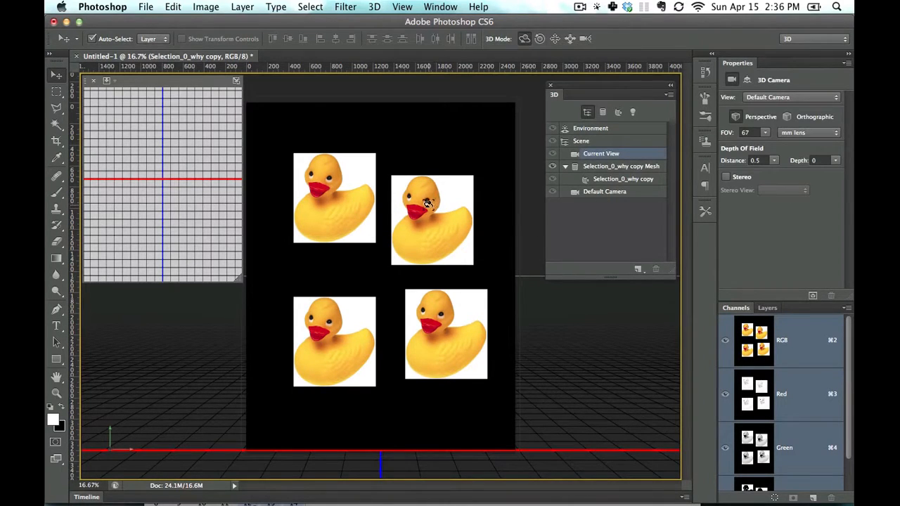
Orbit the duck postcard into a tilted perspective, then select layer Selection_0_why copy 2.
drag(443, 215, 468, 232)
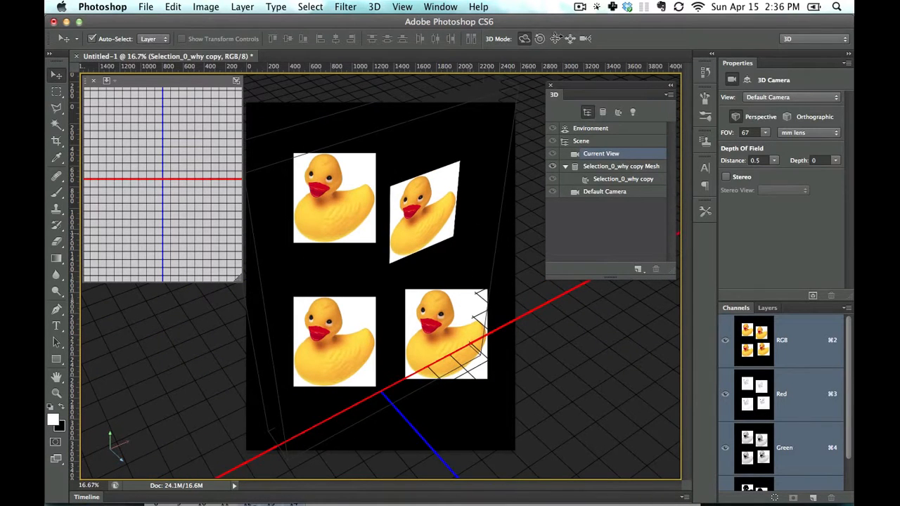
drag(425, 220, 449, 205)
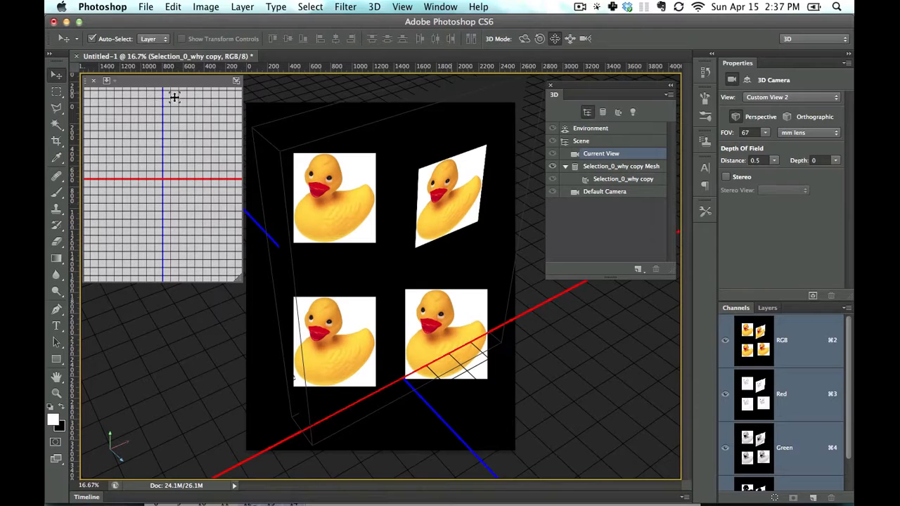
click(768, 308)
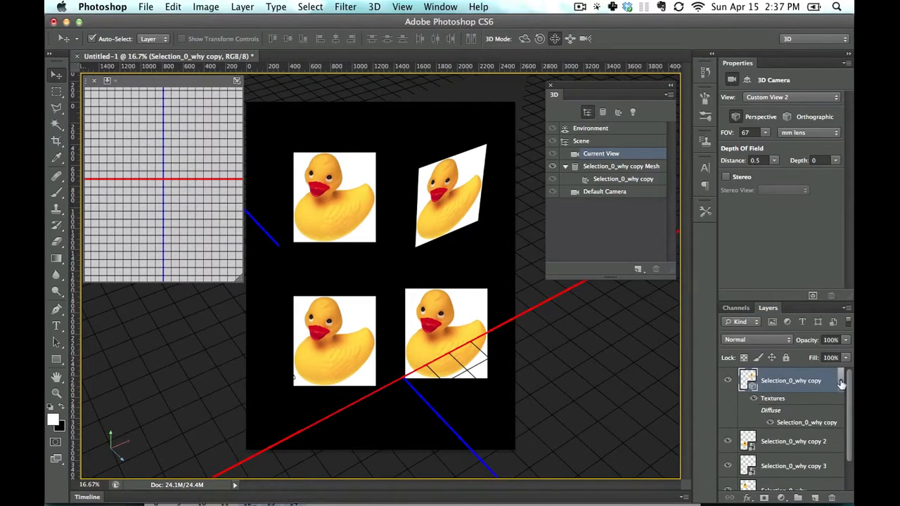
click(841, 381)
click(798, 408)
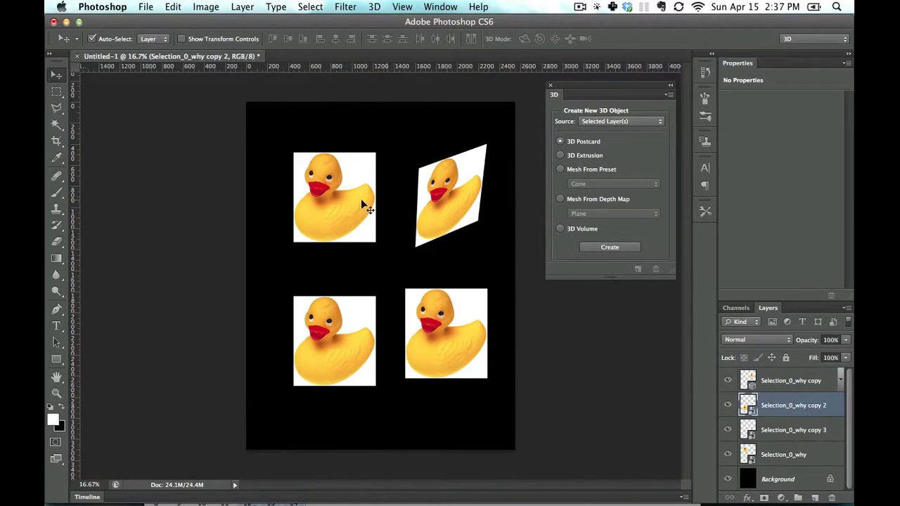
Select layer Selection_0_why copy 2 and pull the left and bottom ducks closer together.
drag(361, 201, 322, 227)
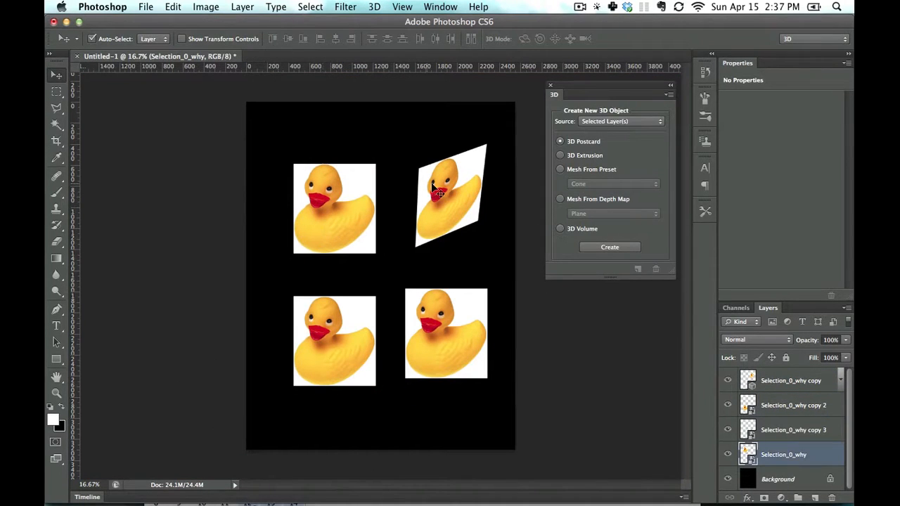
click(446, 194)
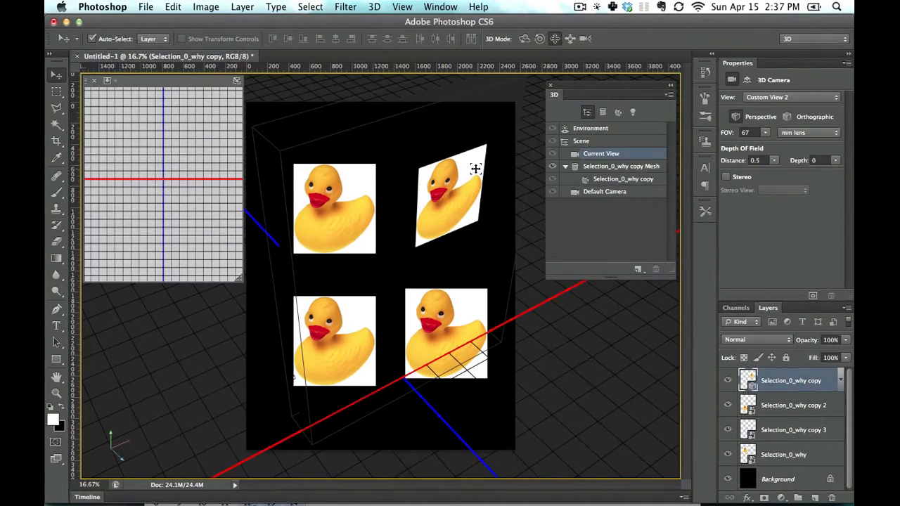
click(331, 205)
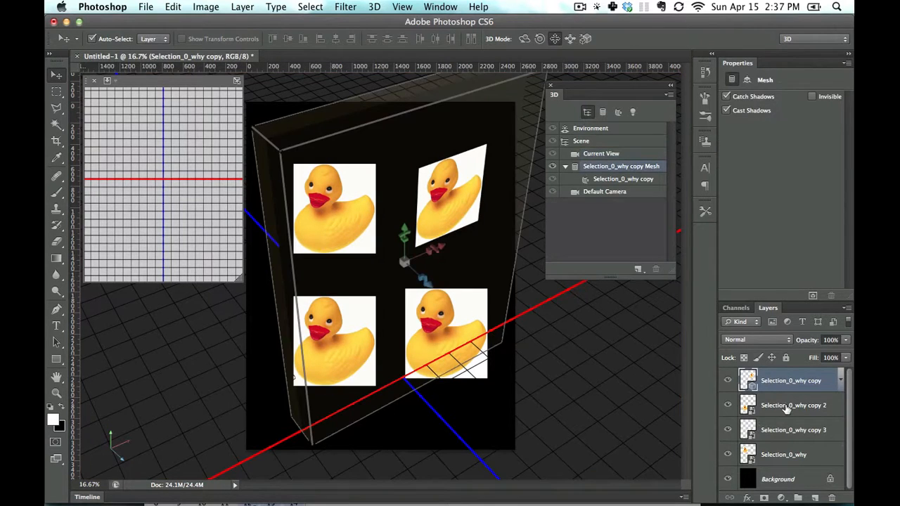
click(786, 406)
drag(320, 179, 314, 200)
drag(339, 314, 331, 292)
drag(438, 330, 415, 315)
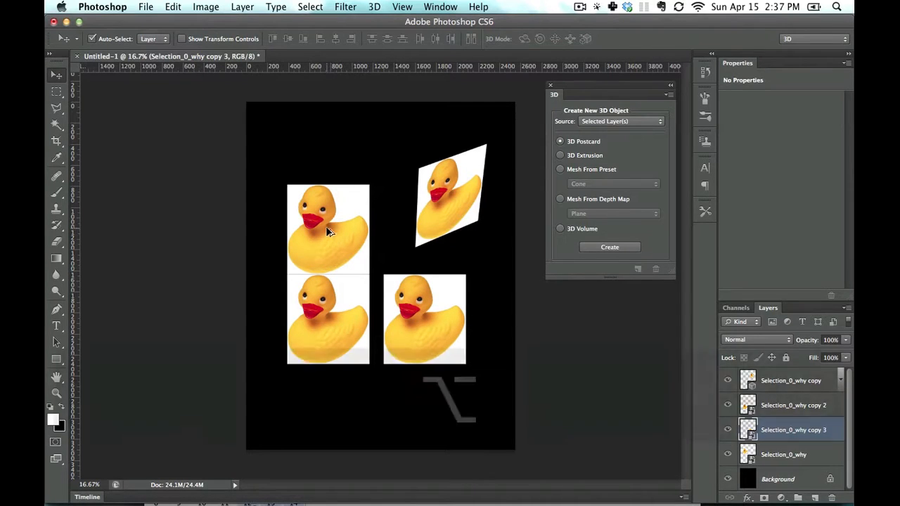
Alt-drag the left duck up-right to create Selection_0_why copy 4 and shift the bottom-left duck.
drag(325, 226, 359, 171)
drag(337, 313, 327, 352)
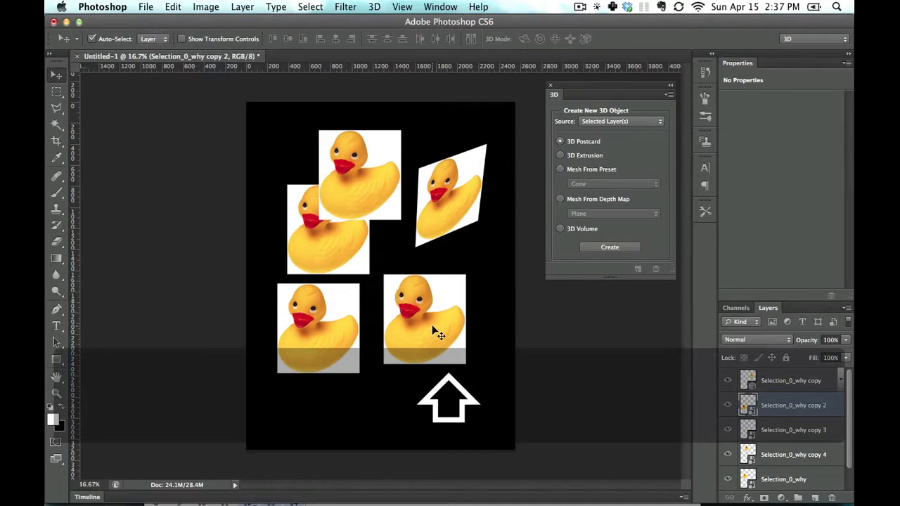
shift+click(432, 331)
click(347, 223)
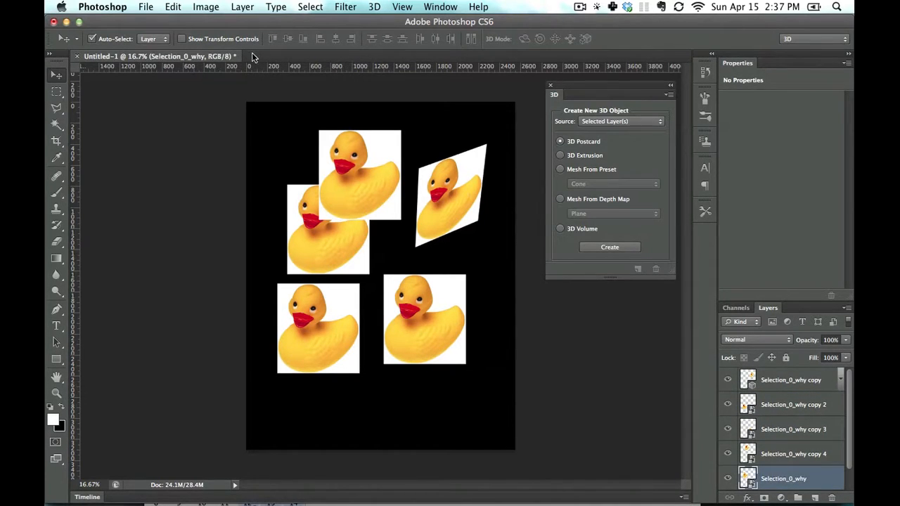
Distort the Selection_0_why duck by Cmd-dragging its top-right corner outward into a wedge.
click(195, 40)
mouse_move(351, 263)
mouse_down()
mouse_move(358, 273)
mouse_move(345, 270)
mouse_up()
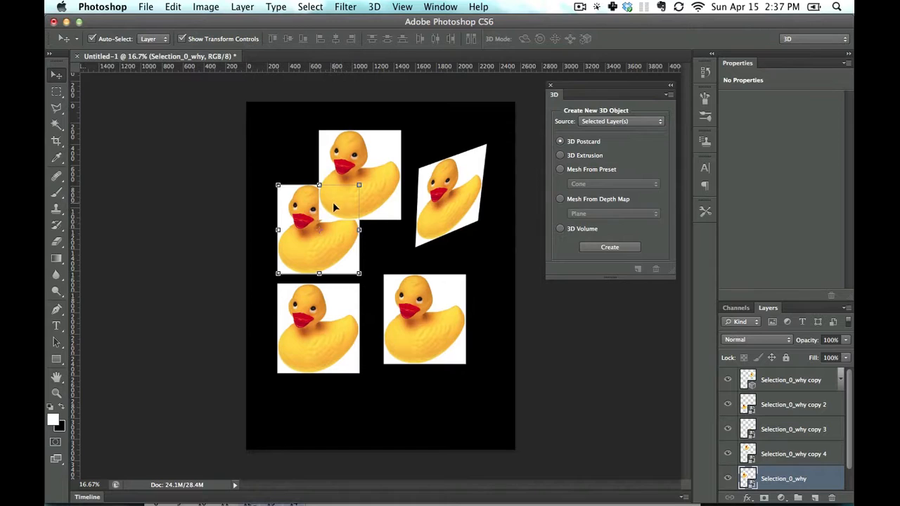
drag(360, 186, 391, 192)
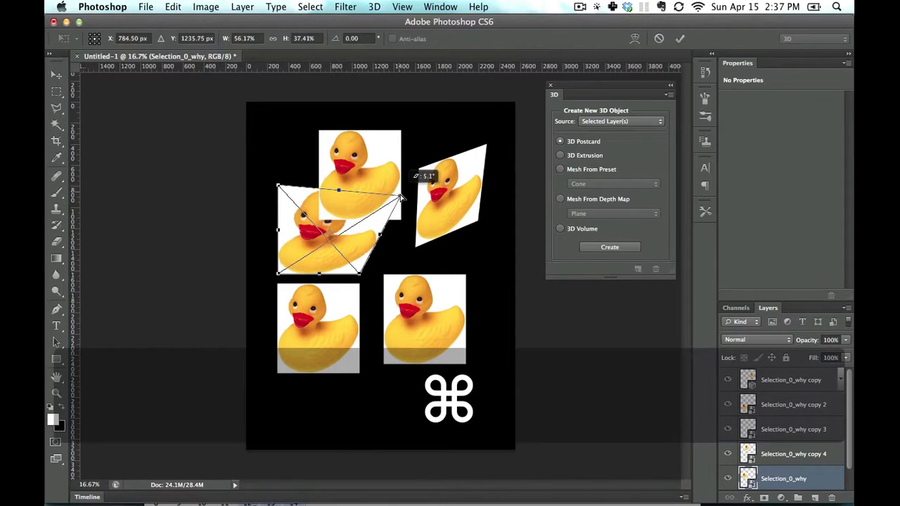
key(super+z)
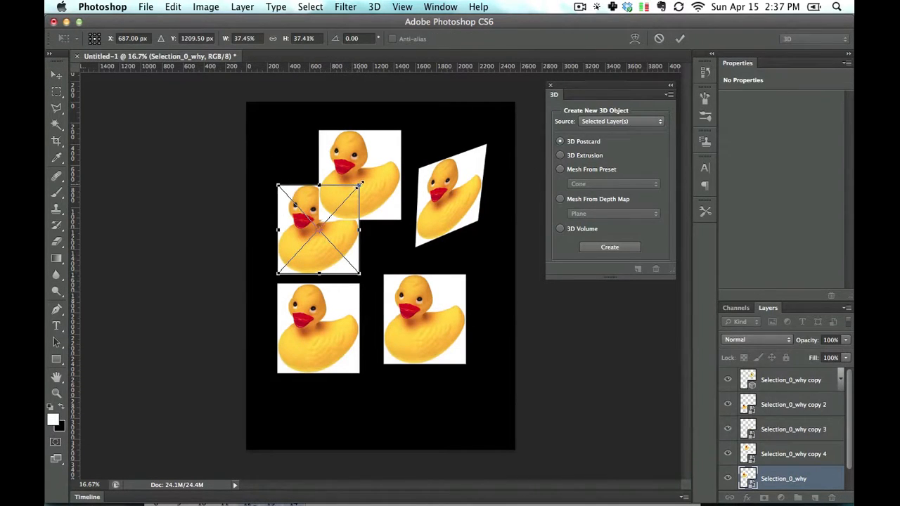
key(super)
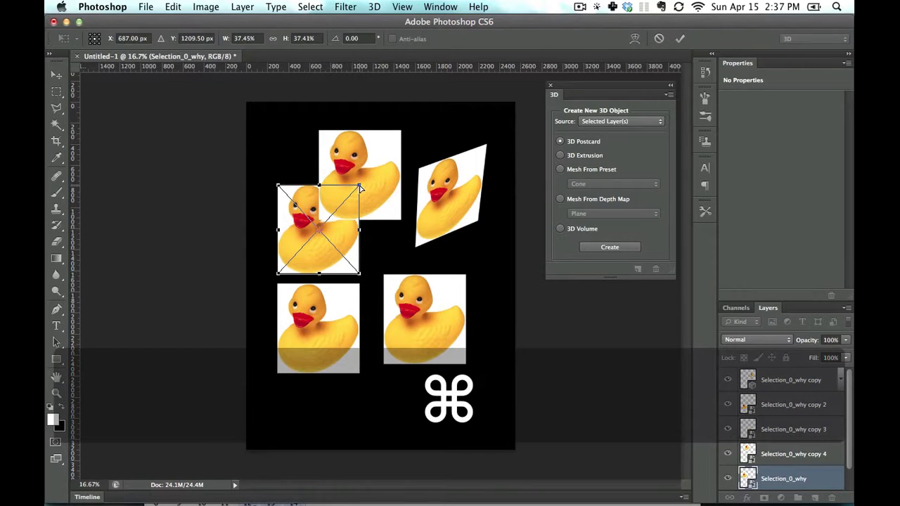
drag(360, 188, 415, 225)
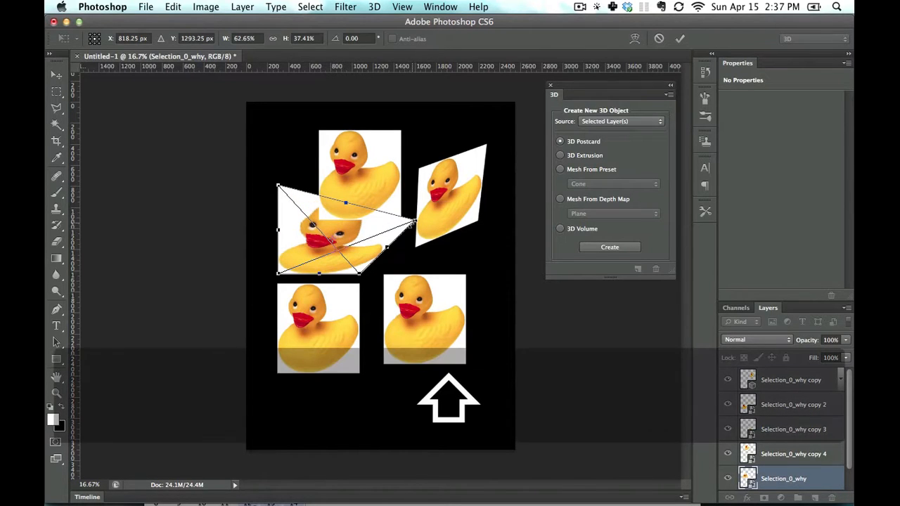
mouse_move(414, 224)
mouse_down()
mouse_move(442, 199)
mouse_move(424, 216)
mouse_up()
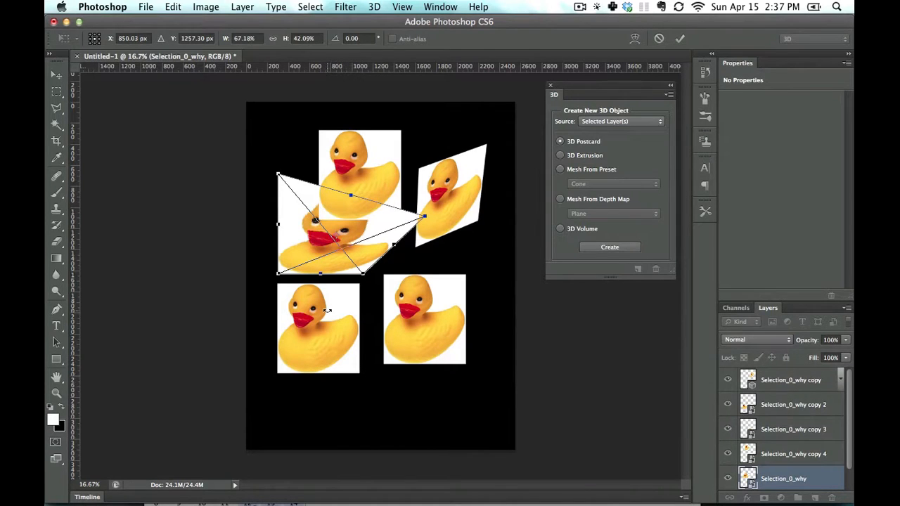
key(Return)
Enlarge the lower-left duck proportionally so it overlaps the lower-right duck.
drag(325, 320, 337, 342)
drag(374, 303, 404, 282)
key(Return)
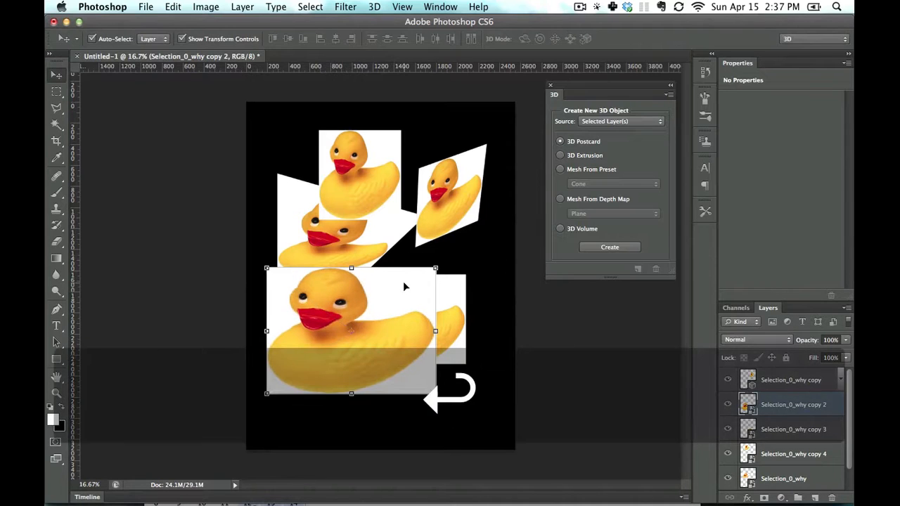